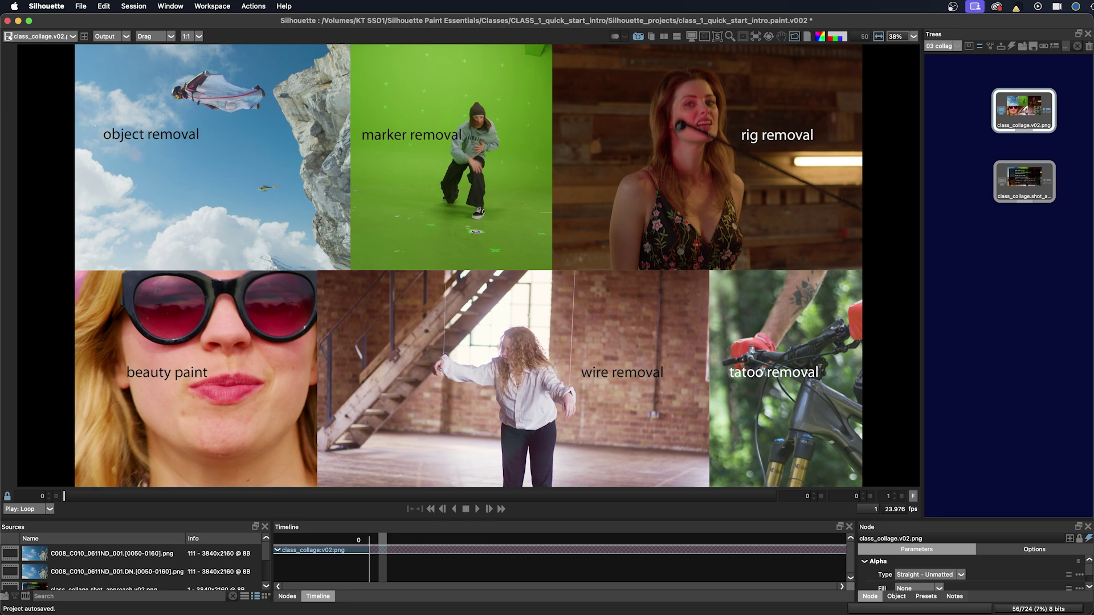
Step: Select the shot approach node to view its slide
left_click(1024, 180)
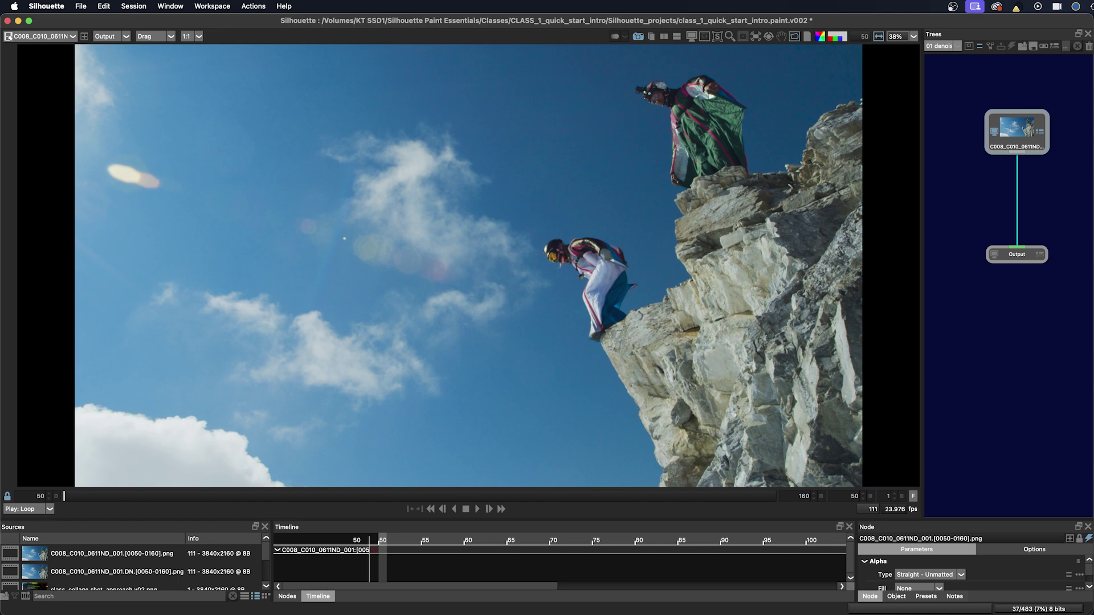
Step: Stay on the 01 denoise tree and play the wingsuit footage
left_click(946, 46)
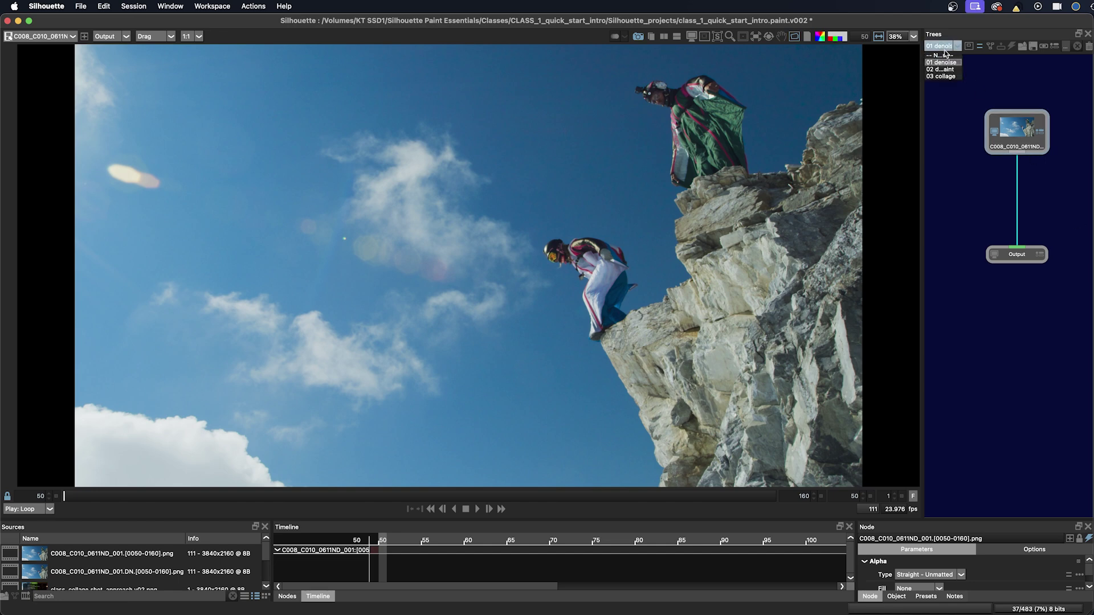
left_click(947, 44)
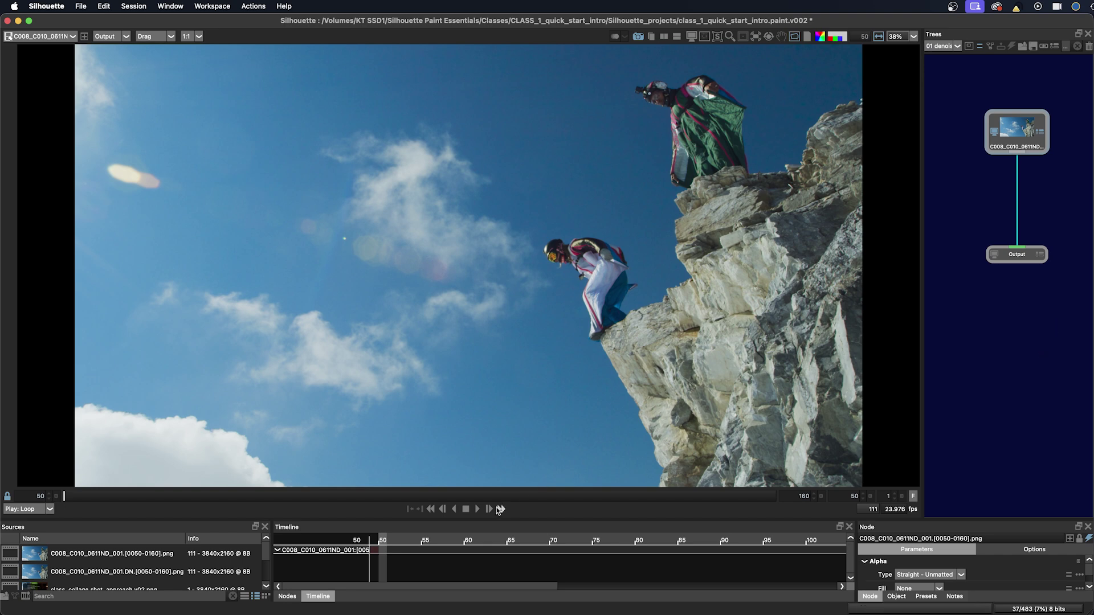
left_click(475, 508)
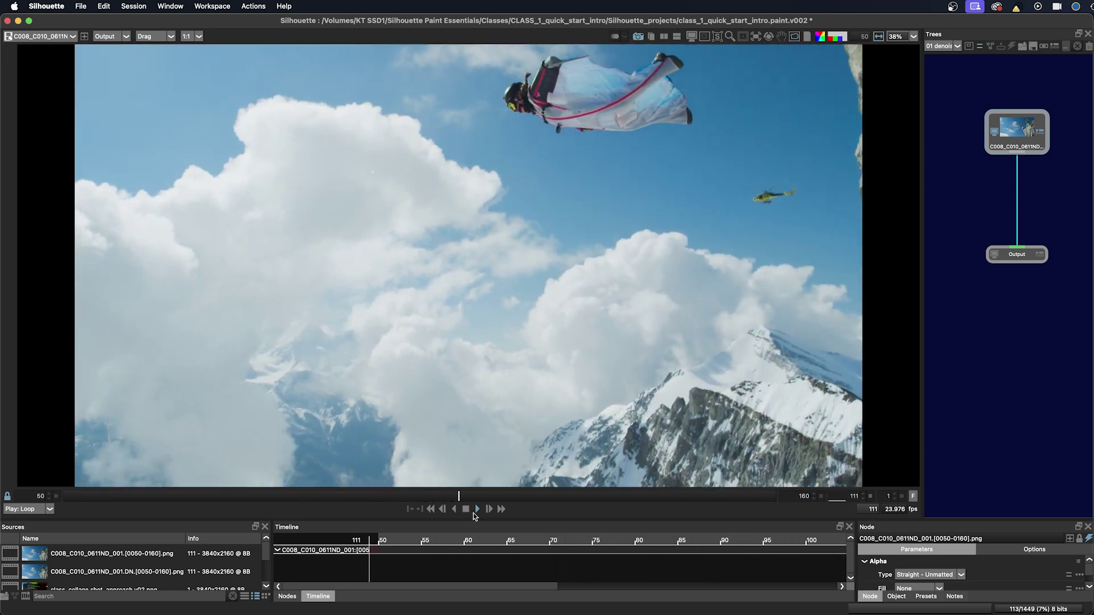
Step: Stop playback and scrub the wingsuit clip between frames 87 and 117 to inspect the flyer
left_click(466, 509)
left_click_drag(514, 500, 496, 496)
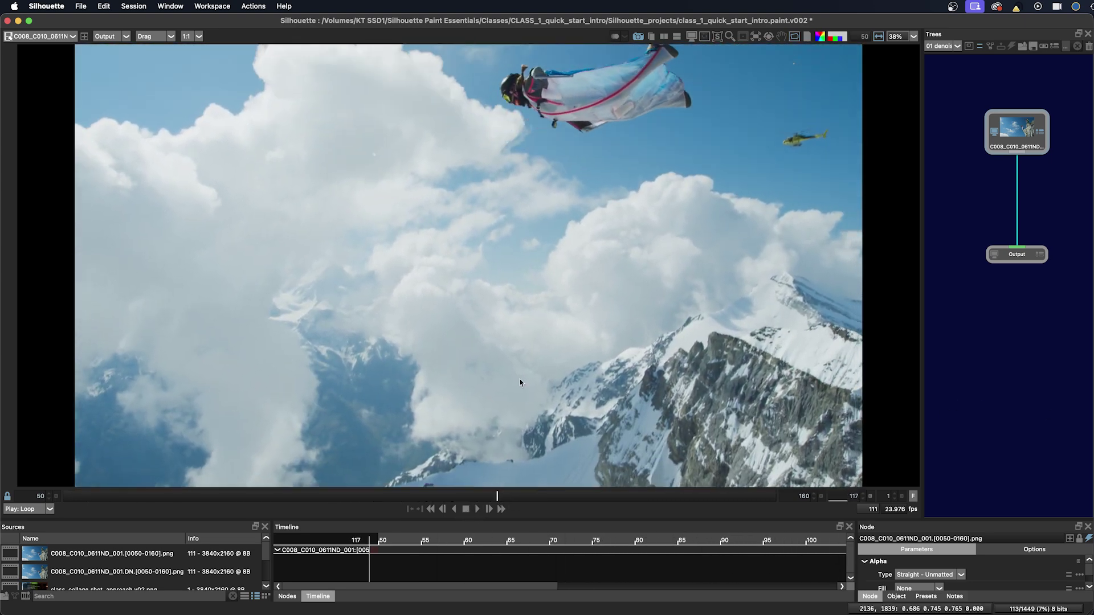
scroll(605, 228, "up", 3)
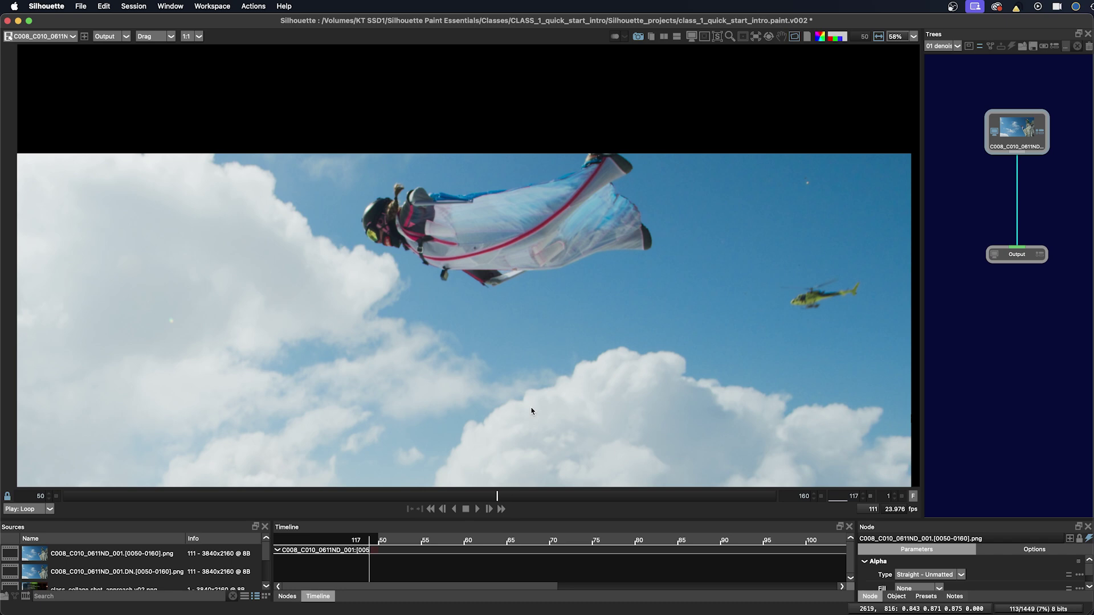
left_click_drag(497, 496, 349, 496)
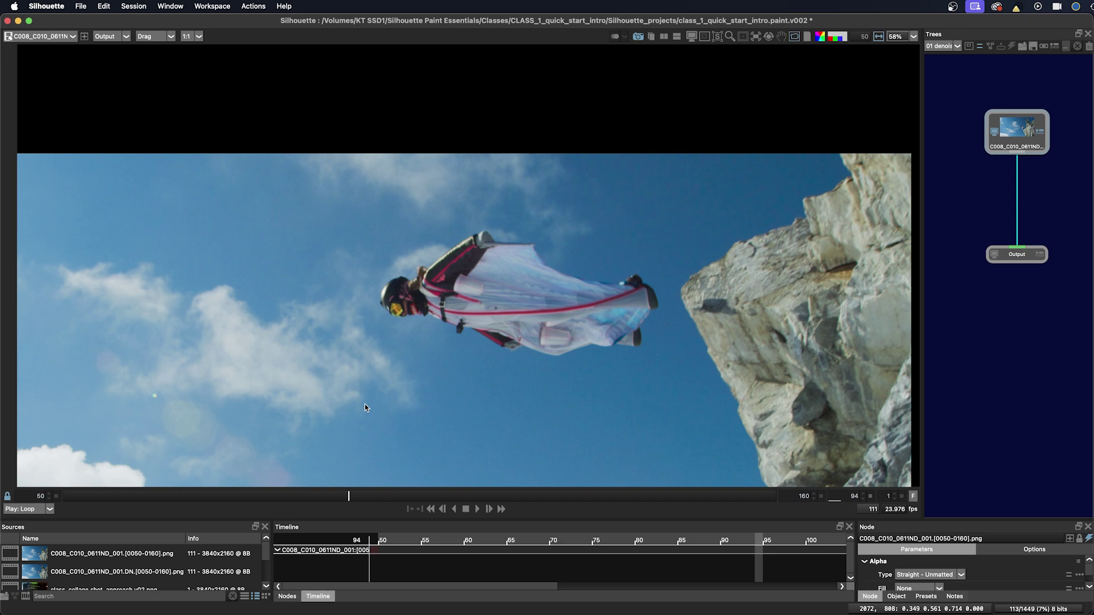
left_click_drag(348, 500, 316, 497)
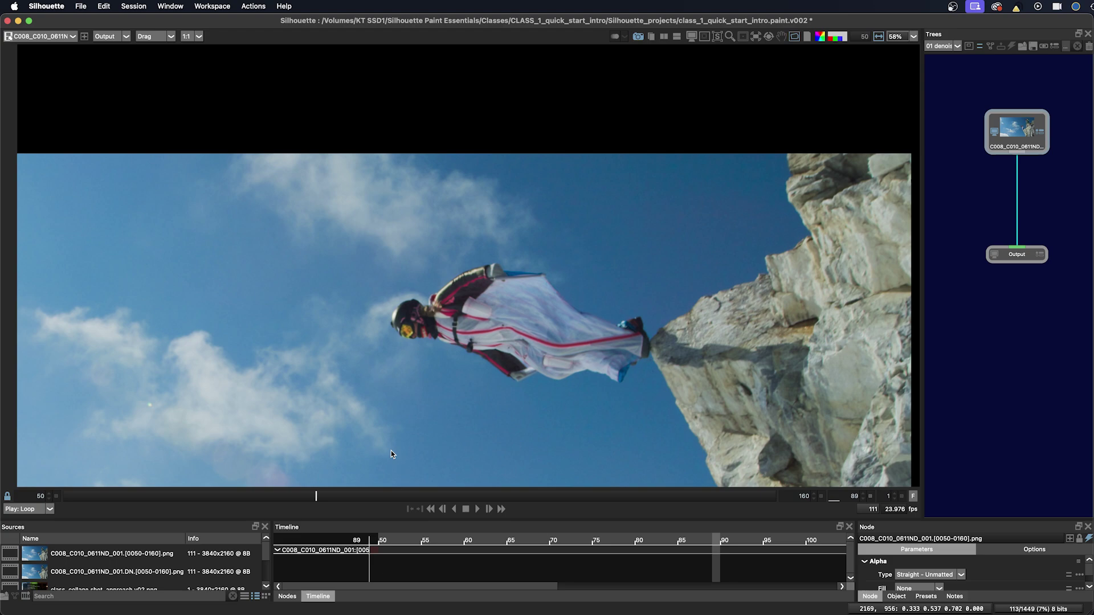
left_click(301, 501)
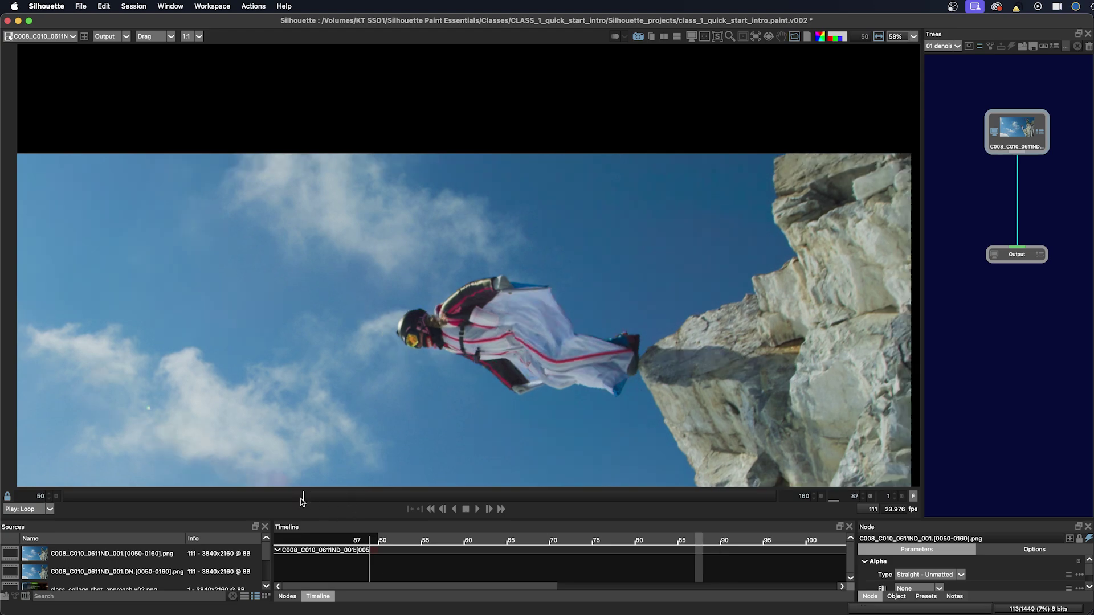
left_click_drag(302, 502, 509, 510)
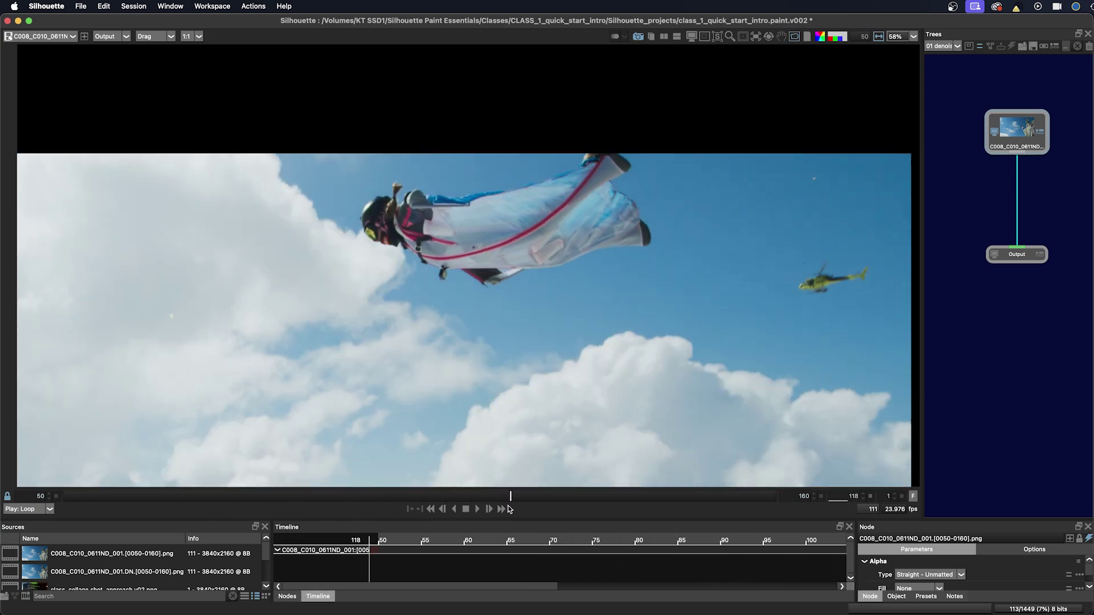
left_click_drag(508, 510, 452, 497)
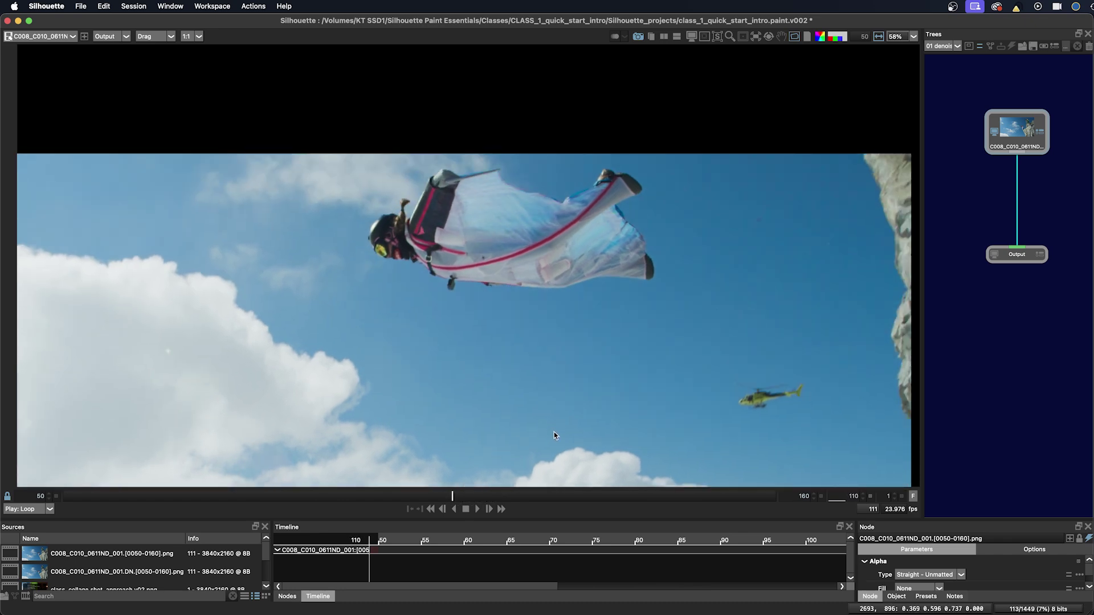
scroll(551, 424, "down", 2)
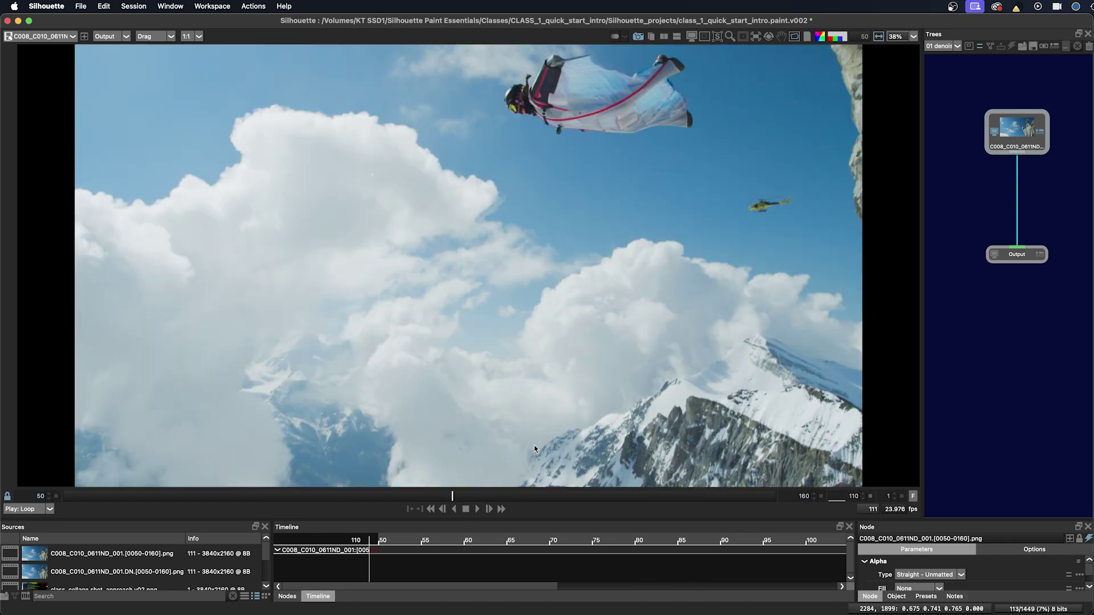
Step: Play the wingsuit clip through another loop back to frame 50
left_click(477, 509)
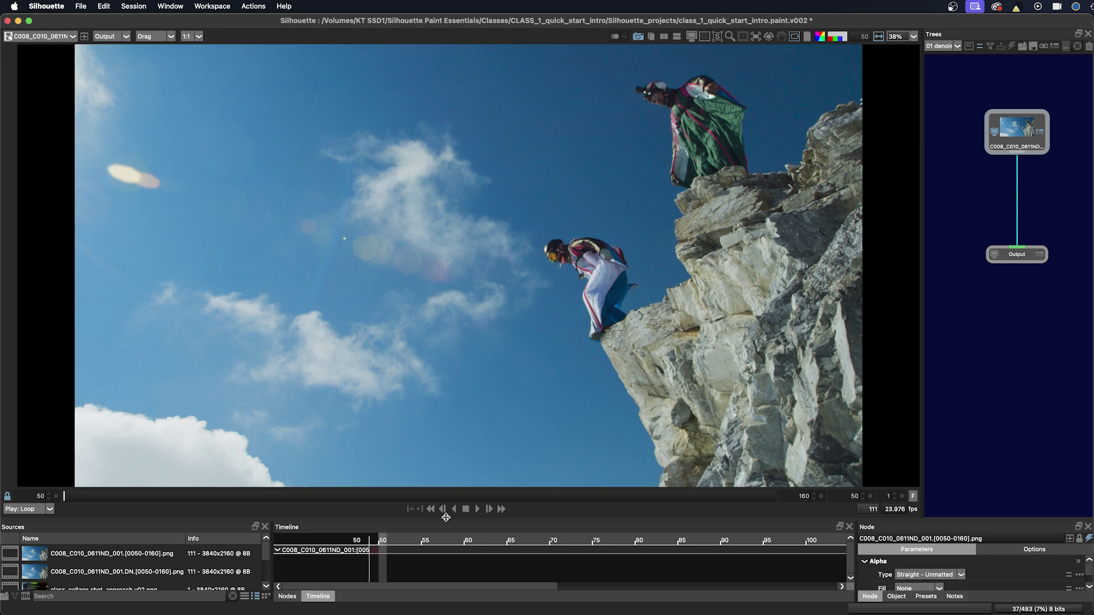
Step: Enlarge the lower panels and add a Note node above the source node
left_click_drag(443, 520, 433, 462)
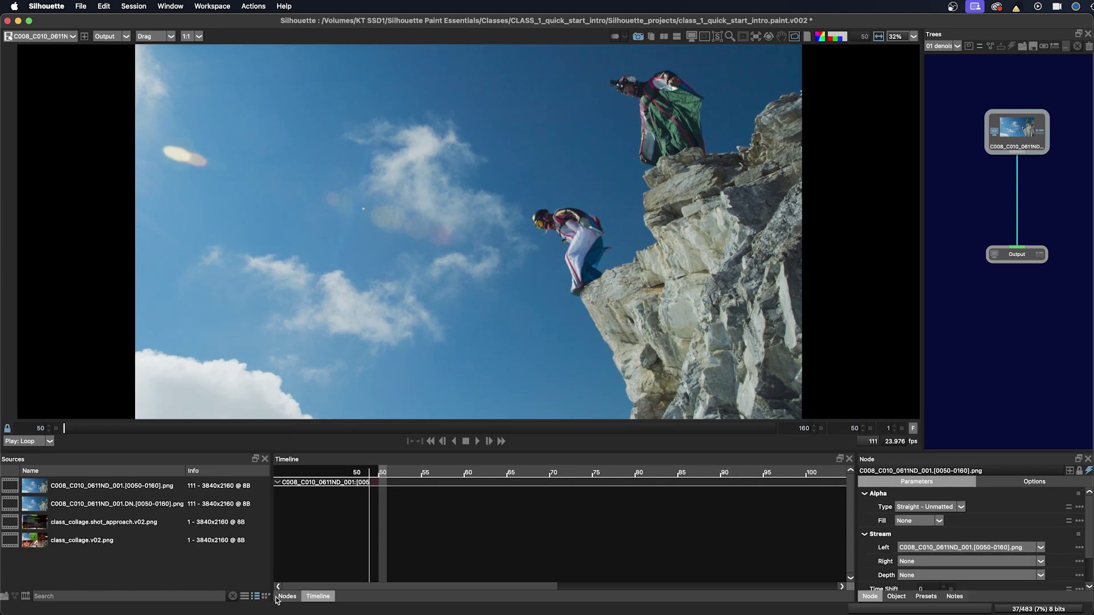
left_click(288, 596)
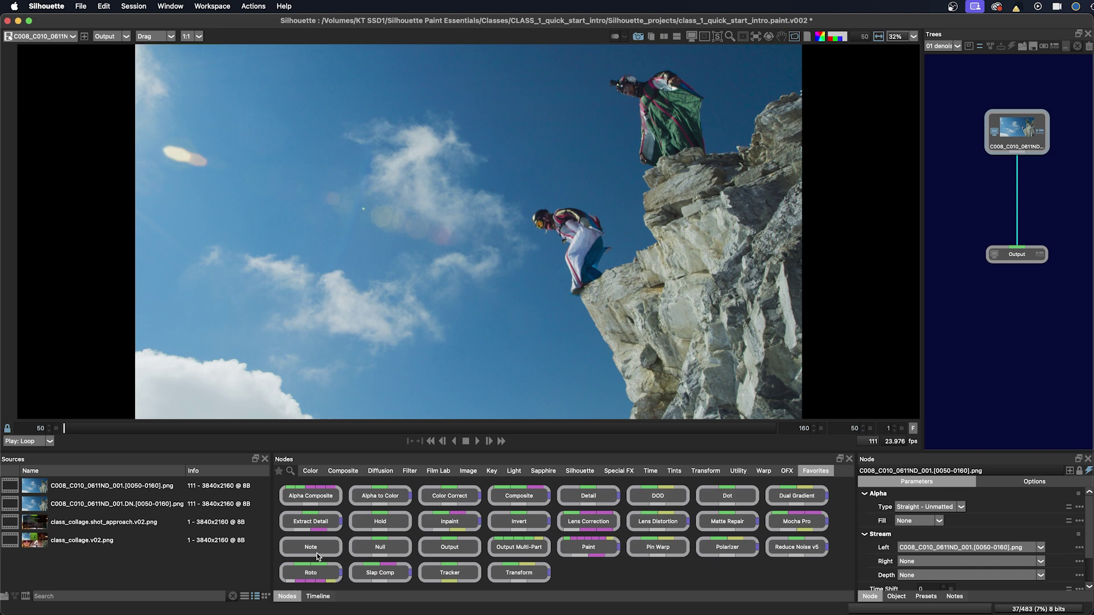
mouse_move(317, 553)
left_mouse_down()
mouse_move(1049, 179)
mouse_move(1026, 241)
mouse_move(1027, 115)
left_mouse_up()
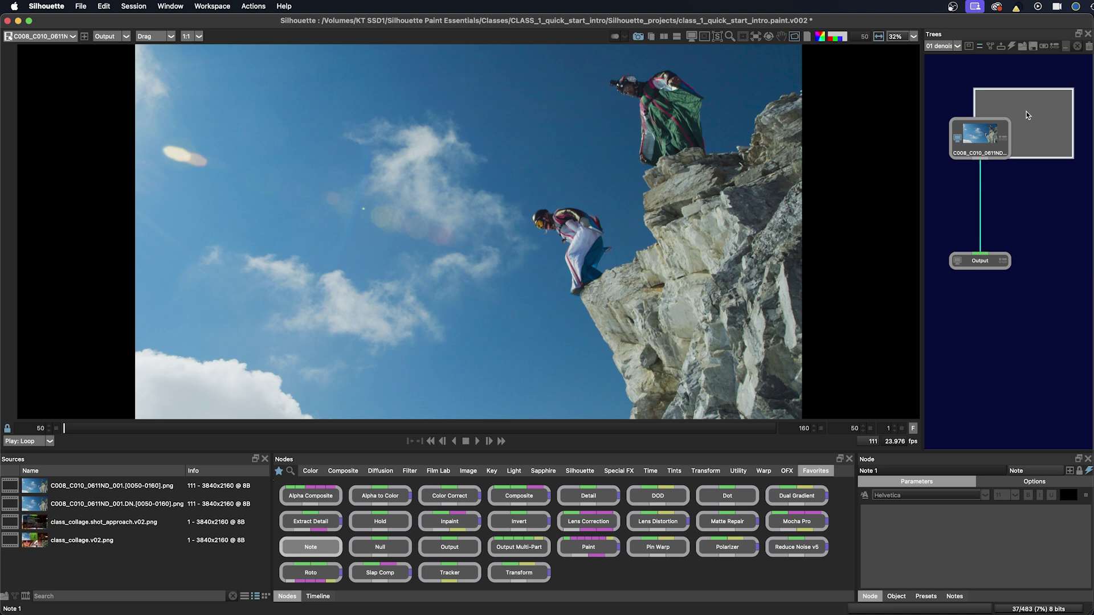
scroll(983, 337, "up", 3)
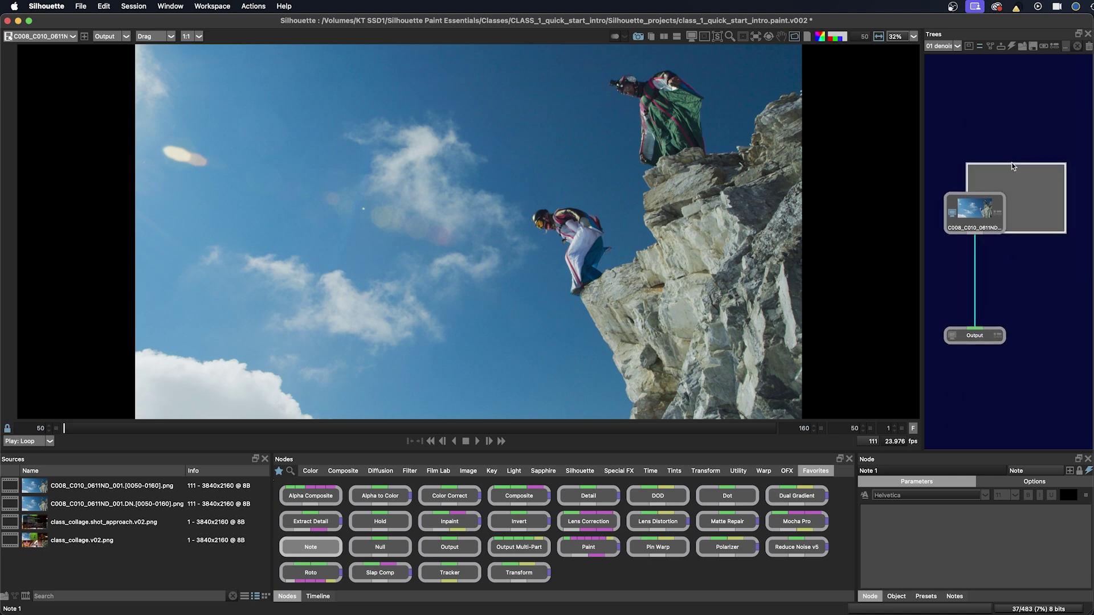
left_click_drag(1011, 162, 997, 121)
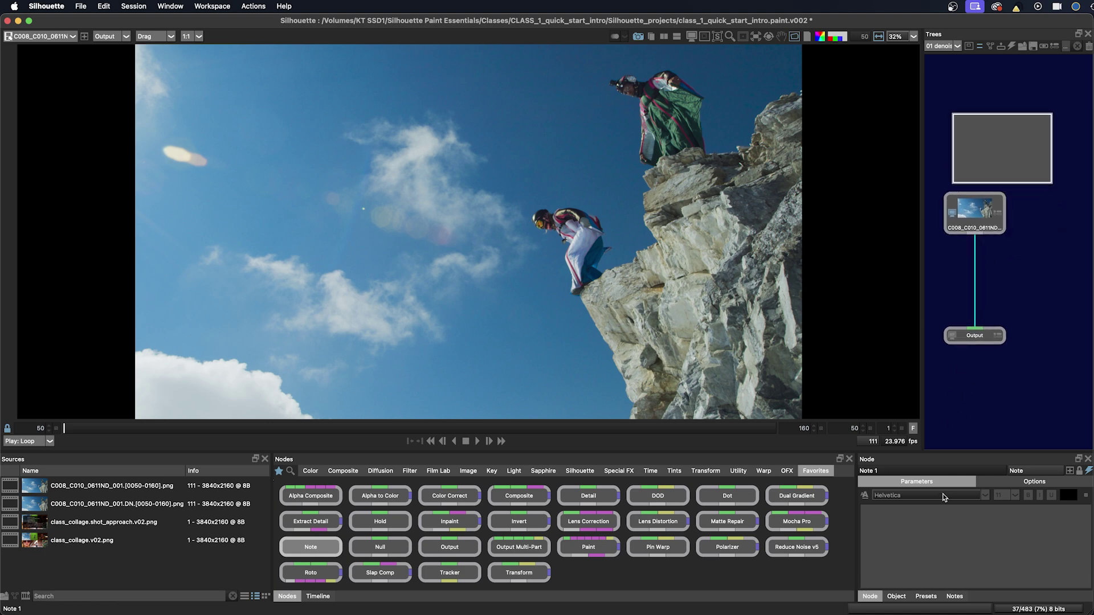
Step: Write a size-14 note on frames 50–160 and the removals, then select the C008 source
left_click(866, 496)
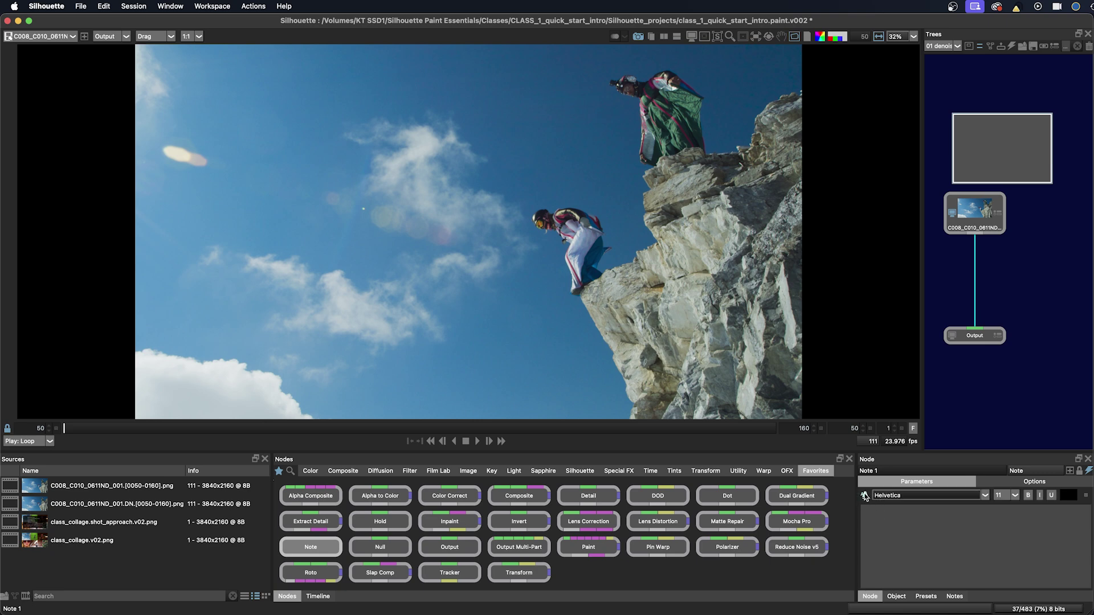
left_click(1013, 499)
left_click(1006, 539)
left_click(875, 517)
type("remove camera on")
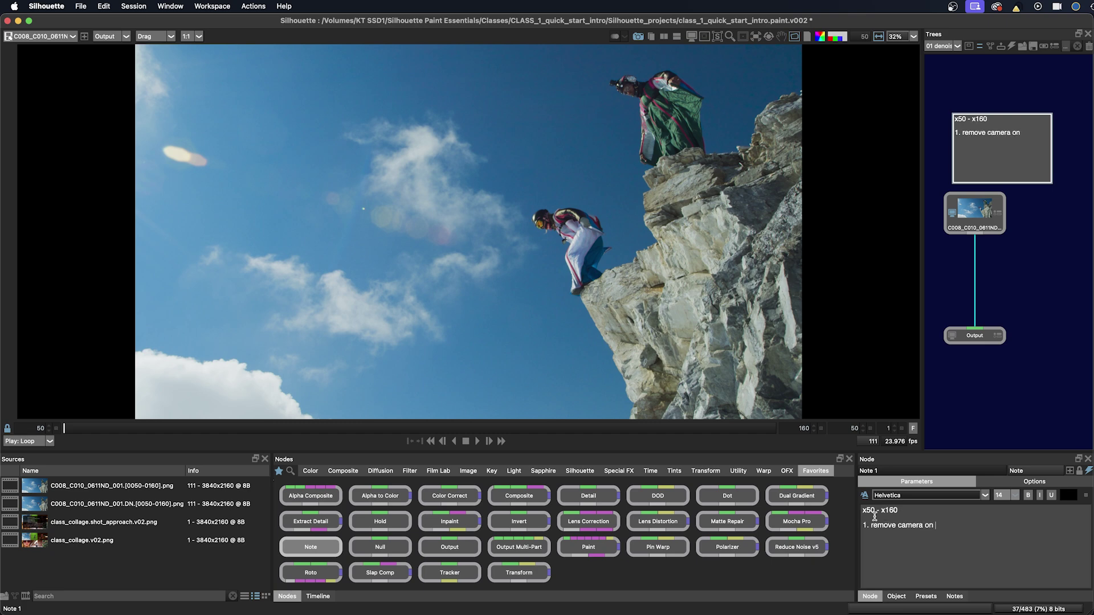
type(" female wingsuit flyer")
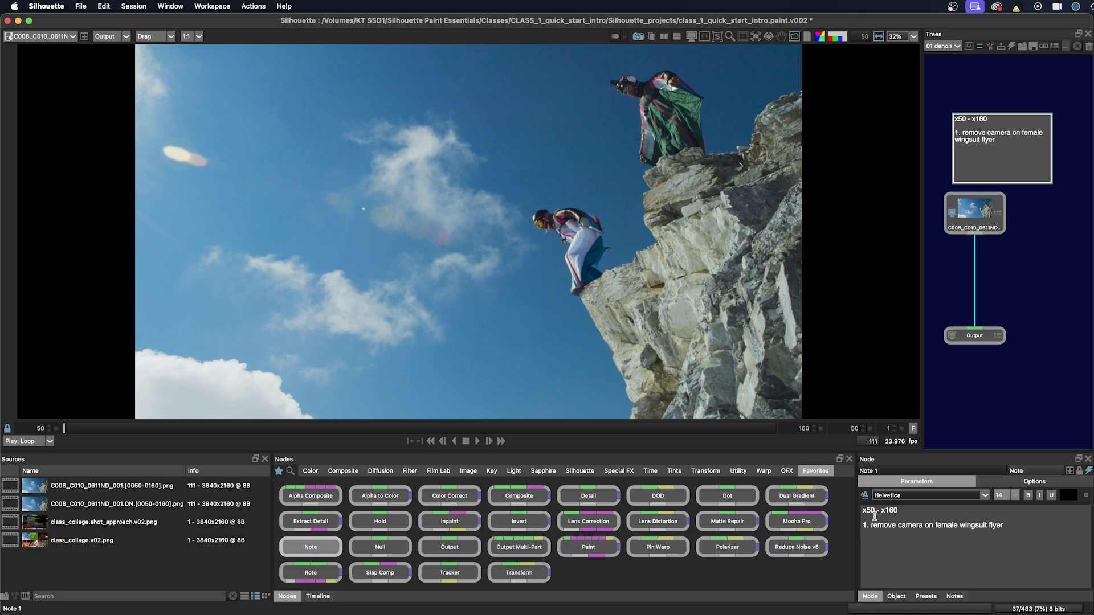
key("Return")
type("2. remove")
type(" helicopter")
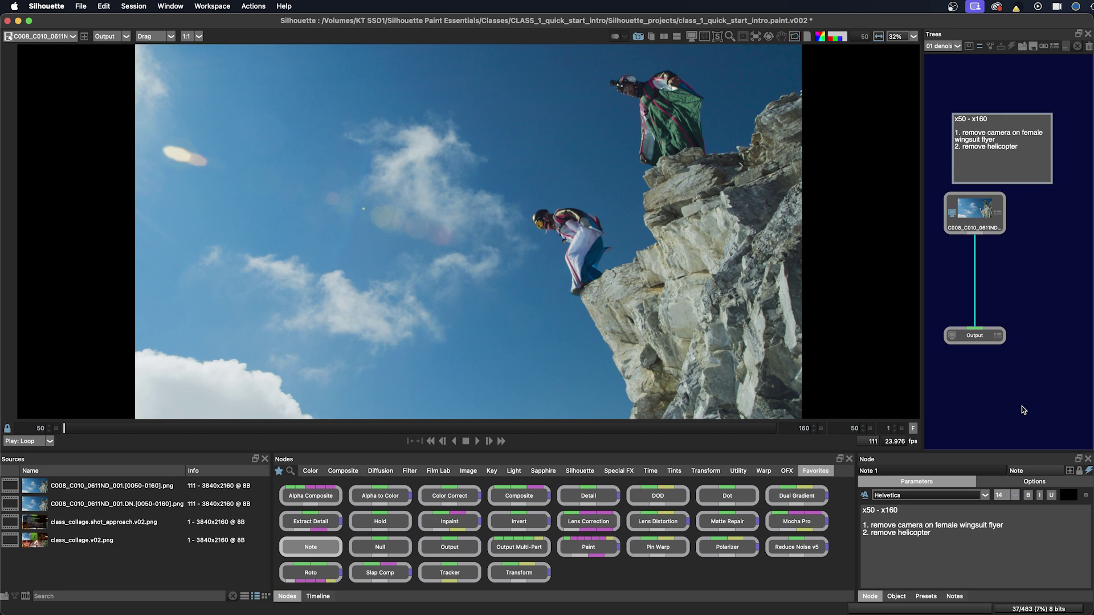
left_click_drag(994, 126, 970, 123)
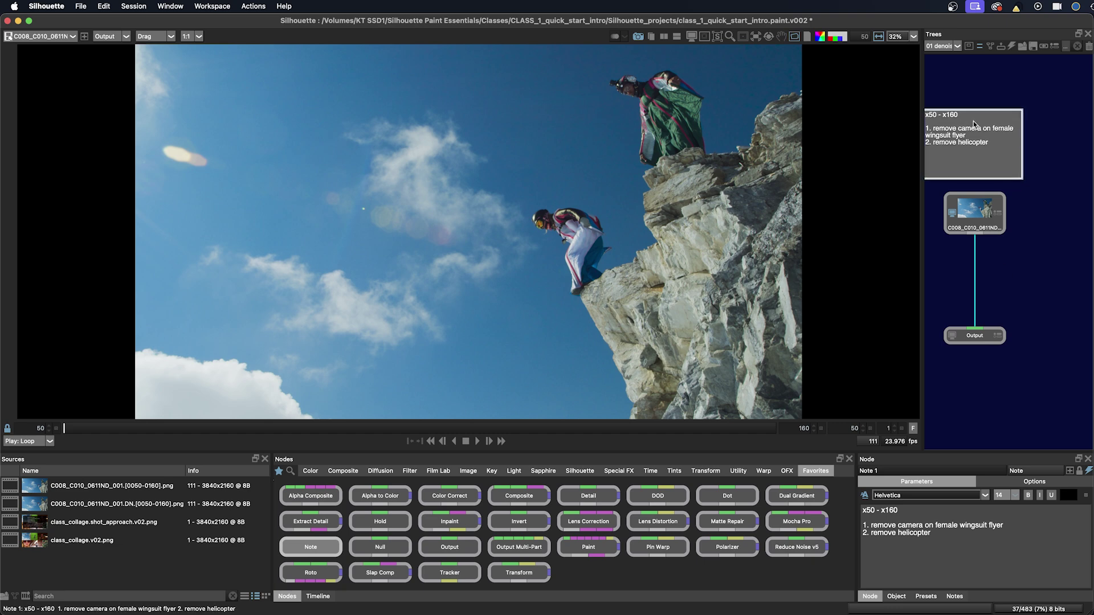
left_click(974, 212)
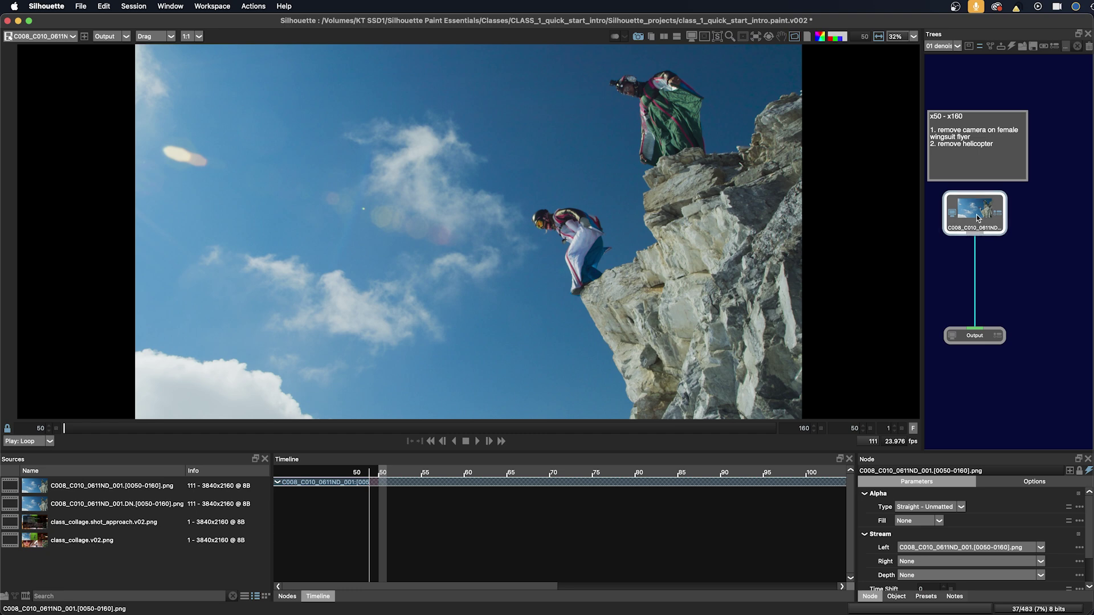
Step: Add a Denoiser ML node and keep its model at Camera Noise v2.1
key("Tab")
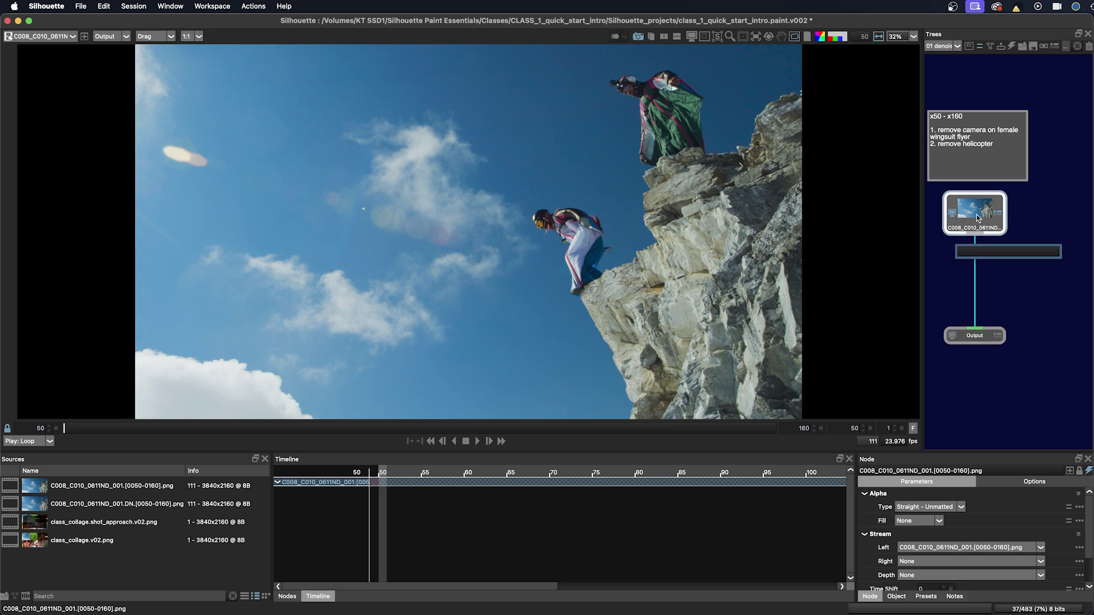
type("de")
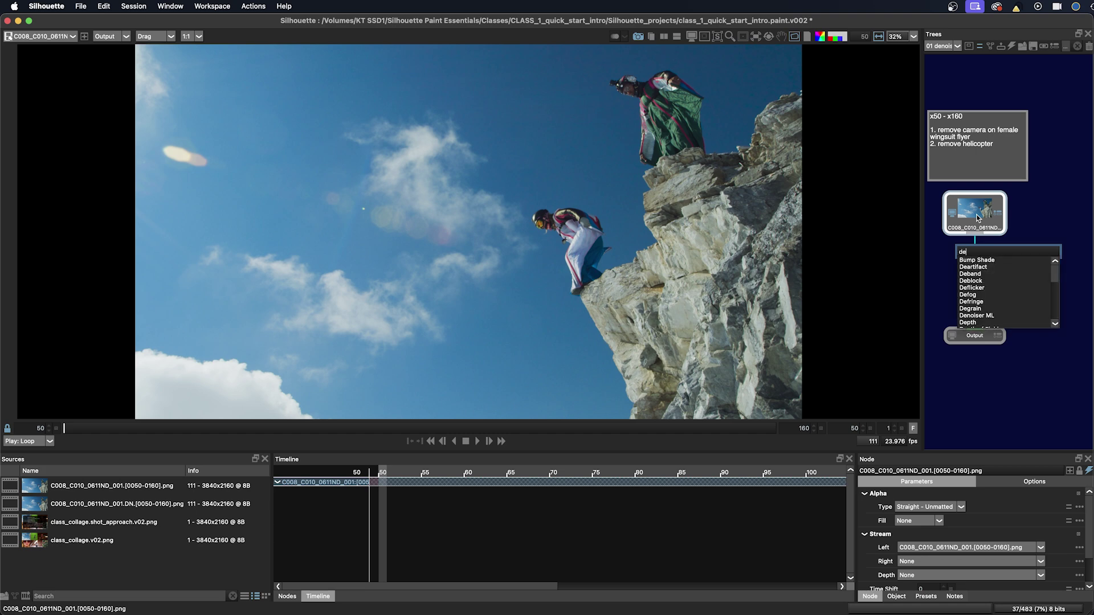
type("no")
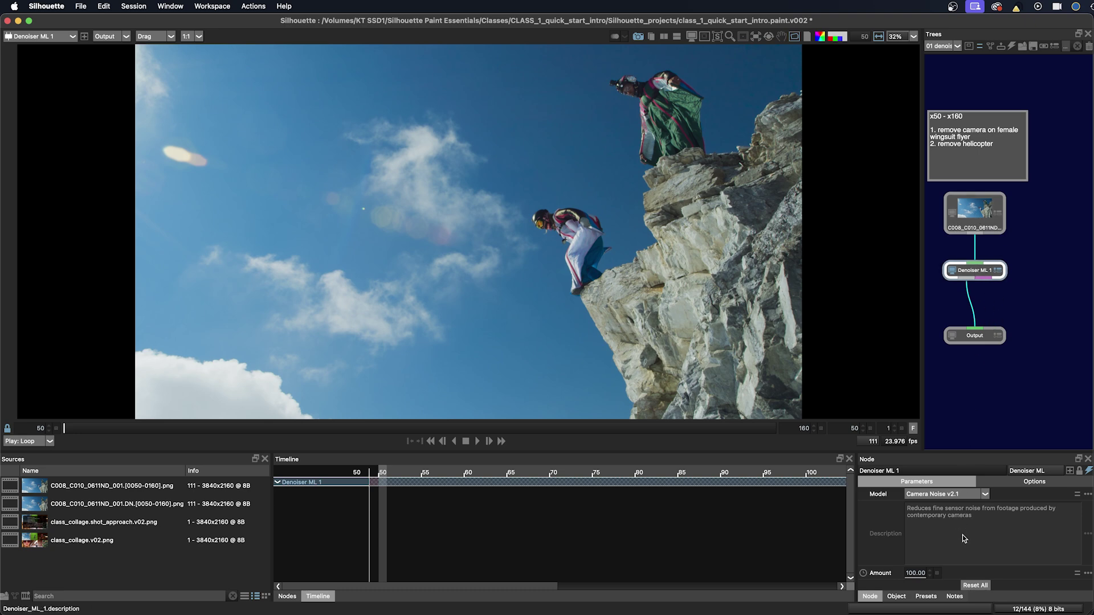
left_click(946, 494)
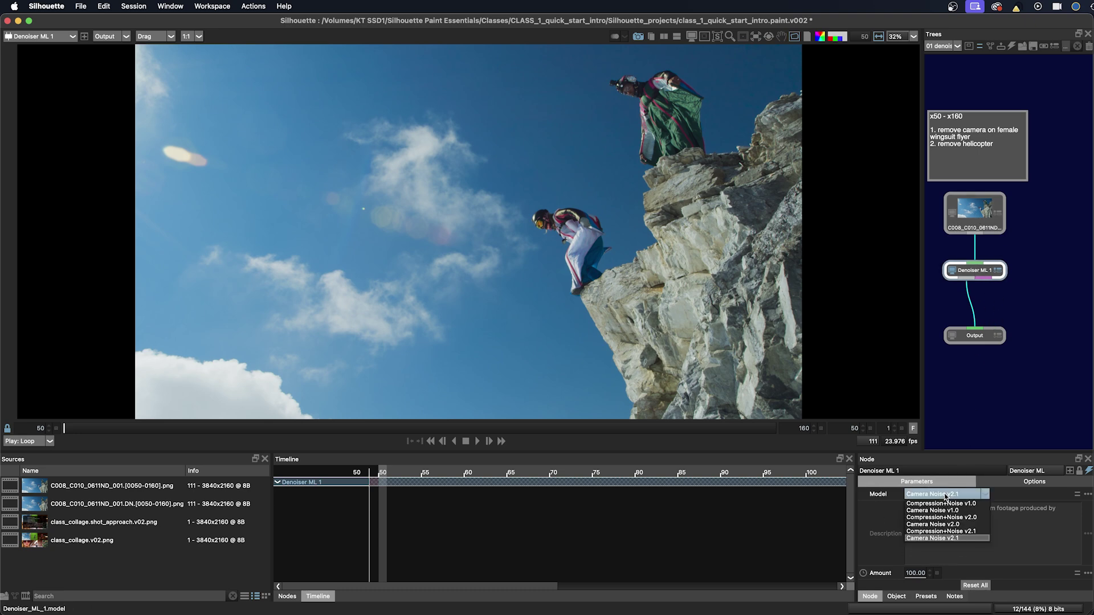
left_click(943, 553)
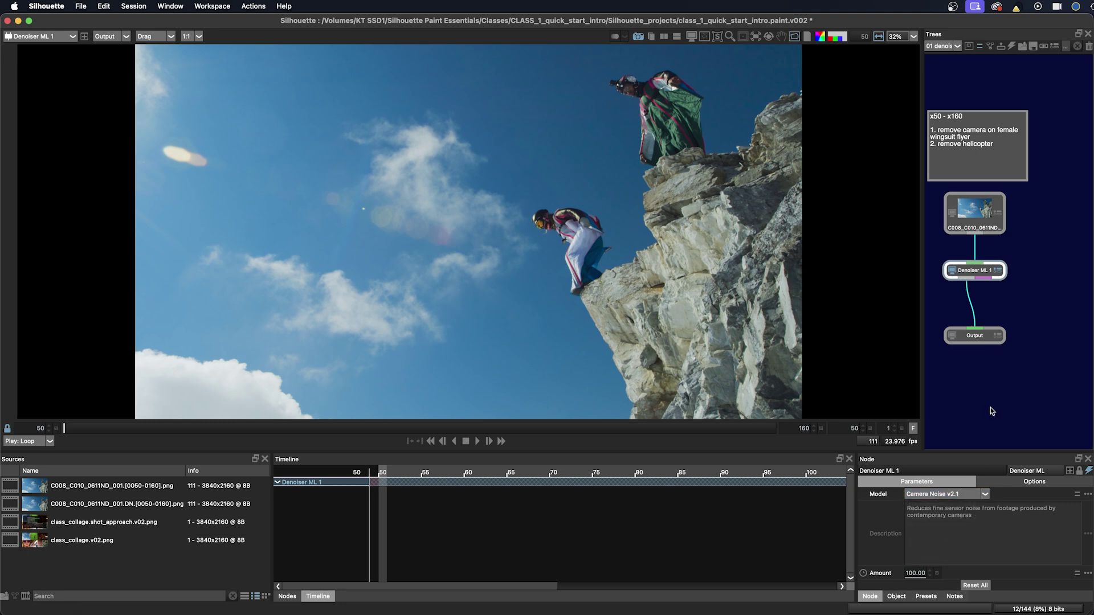
left_click(1012, 386)
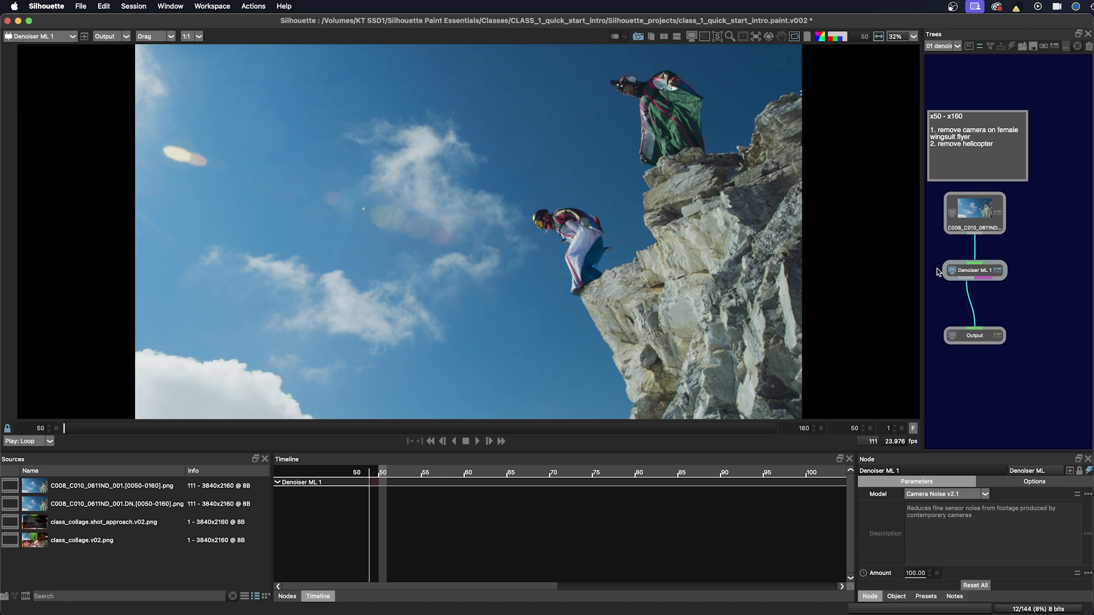
scroll(640, 188, "up", 2)
scroll(642, 238, "up", 3)
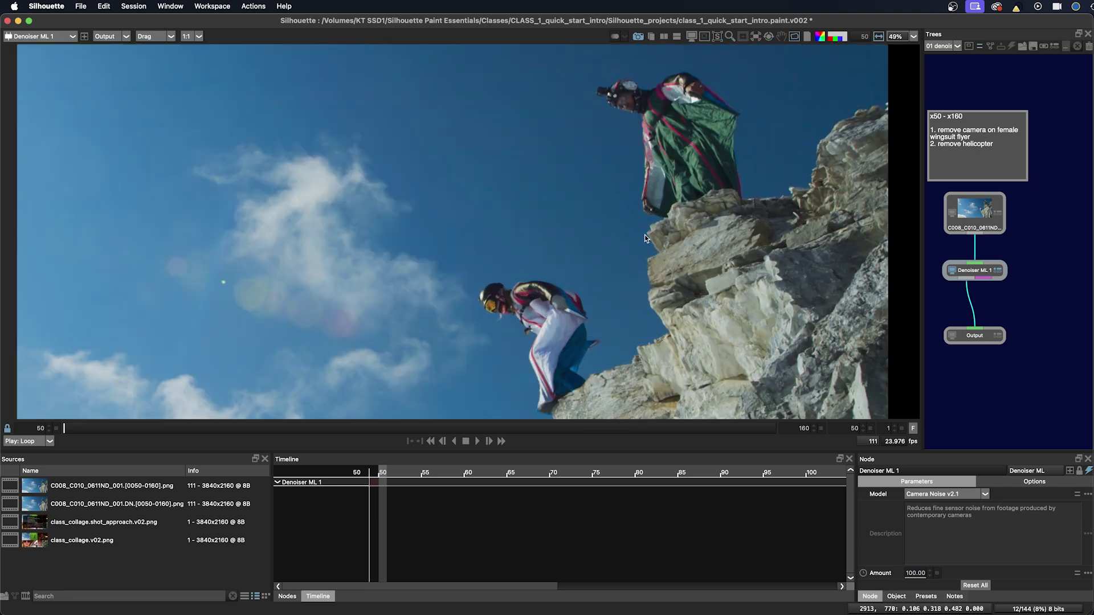
scroll(645, 235, "up", 3)
scroll(457, 314, "up", 3)
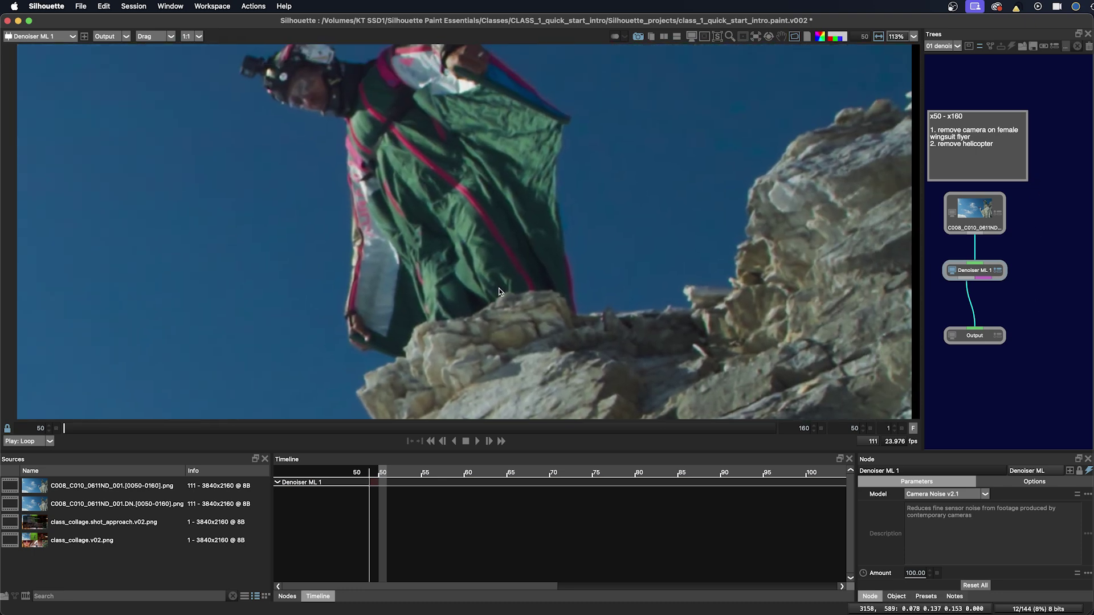
left_click(979, 213)
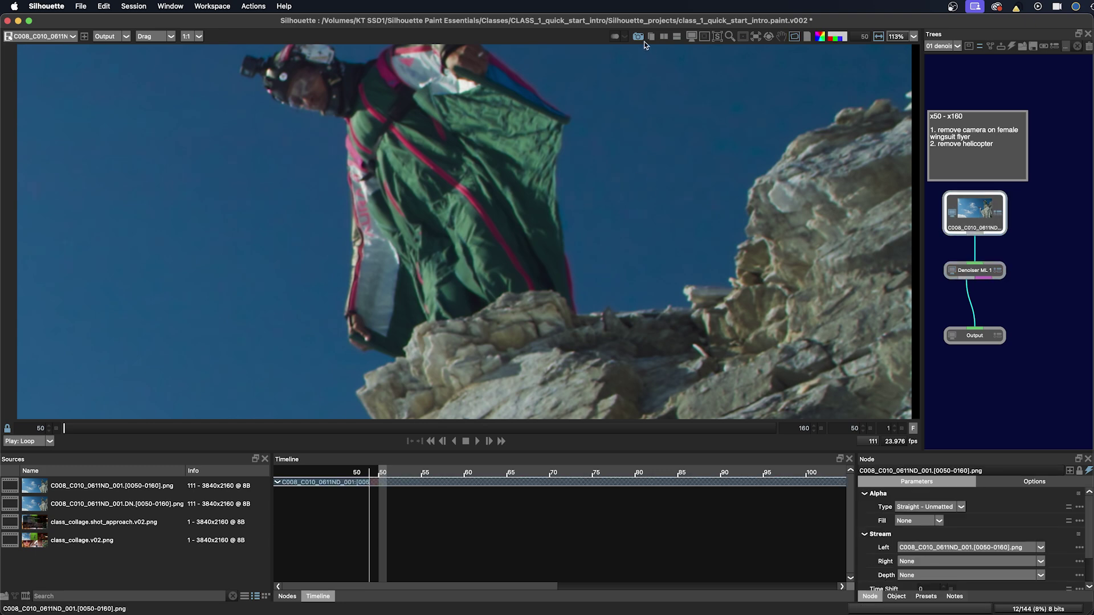
left_click(973, 273)
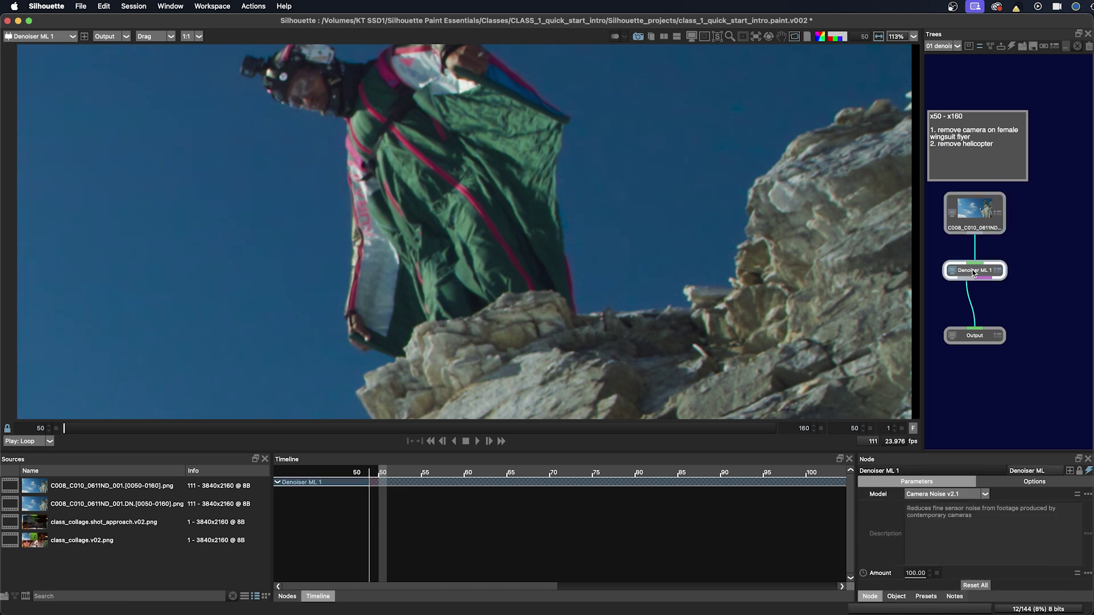
left_click(664, 38)
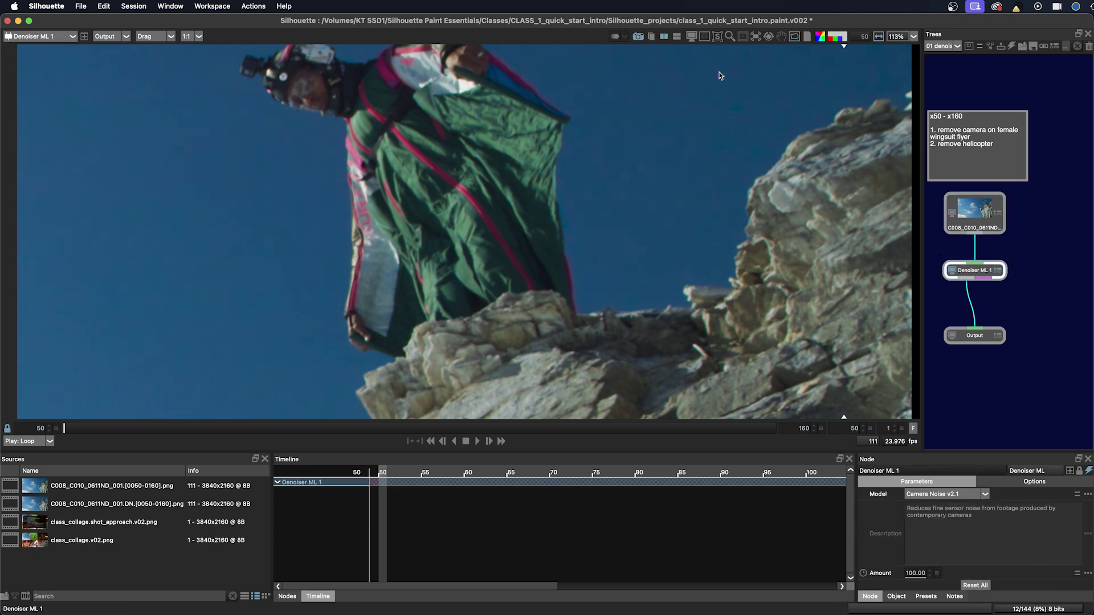
left_click_drag(641, 183, 673, 177)
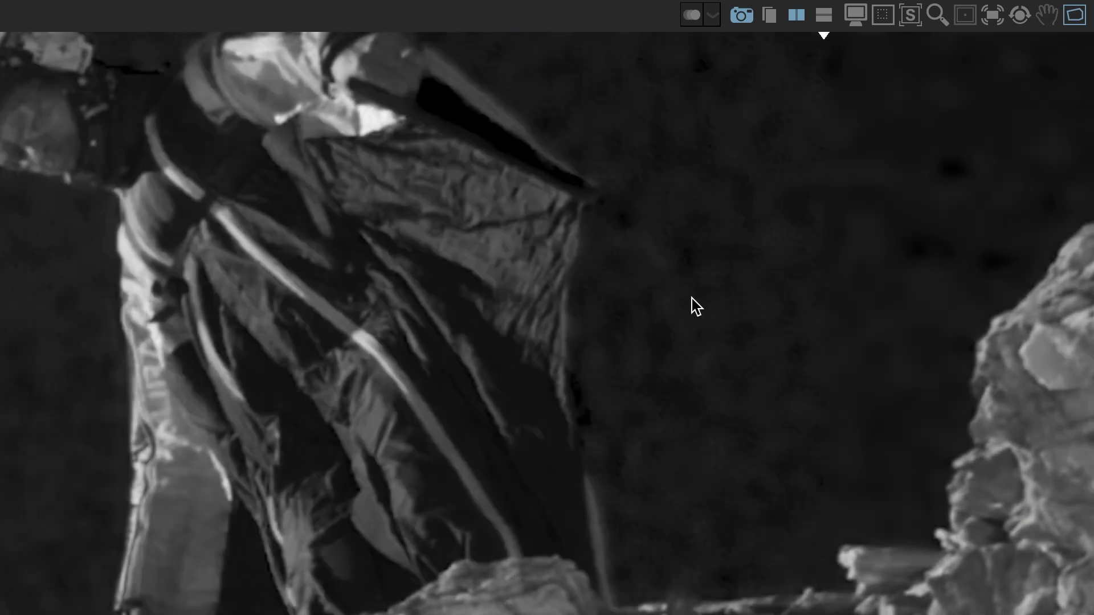
key("l")
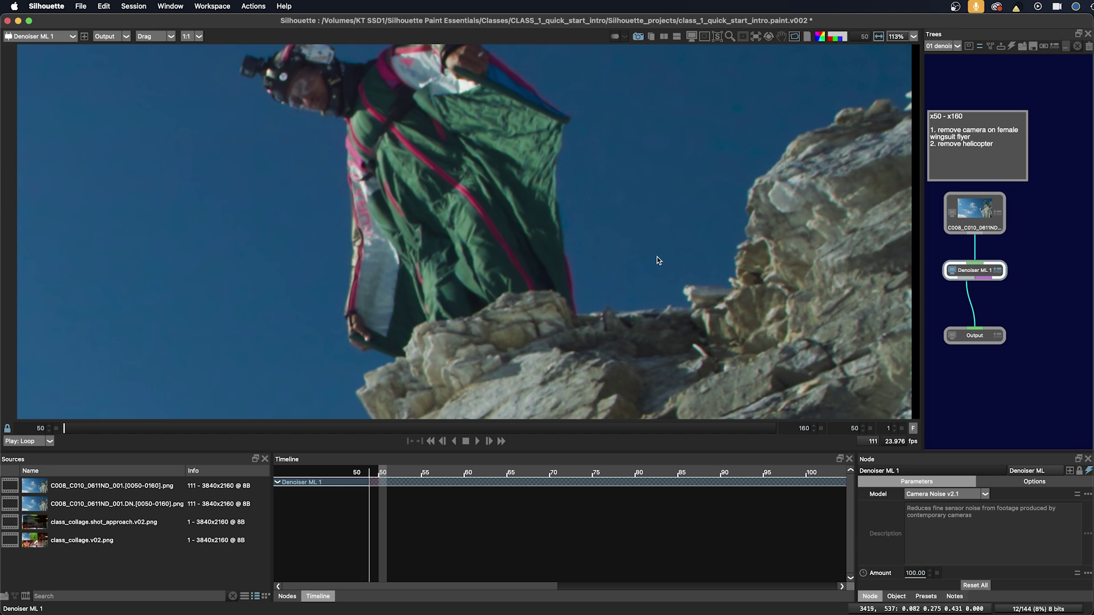
scroll(657, 257, "down", 3)
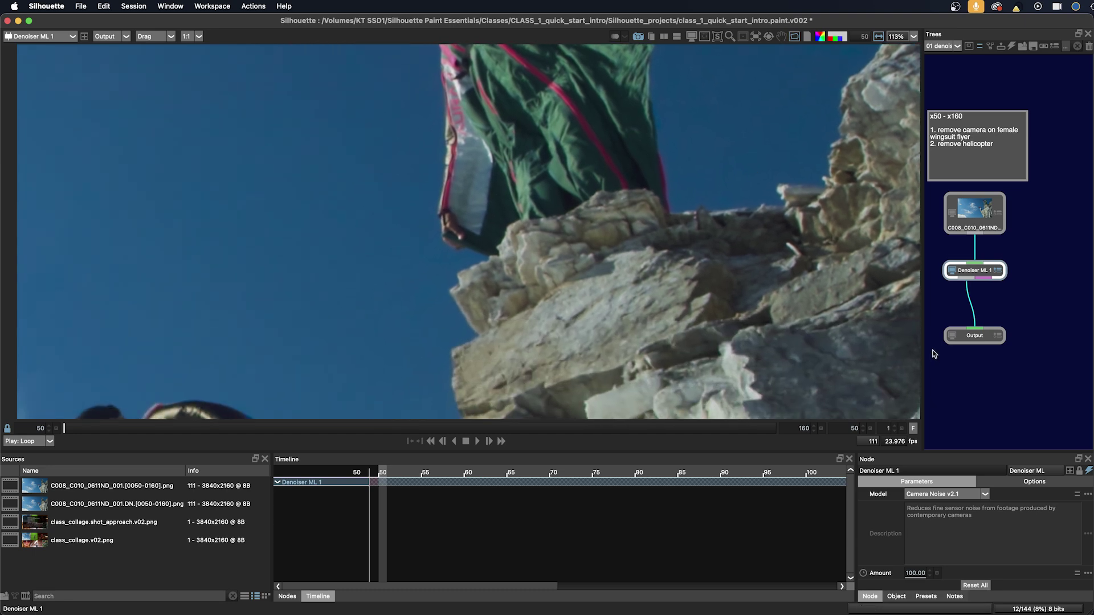
Step: Select the Output node and widen the panels to read its PNG path in DN_footage
left_click(978, 337)
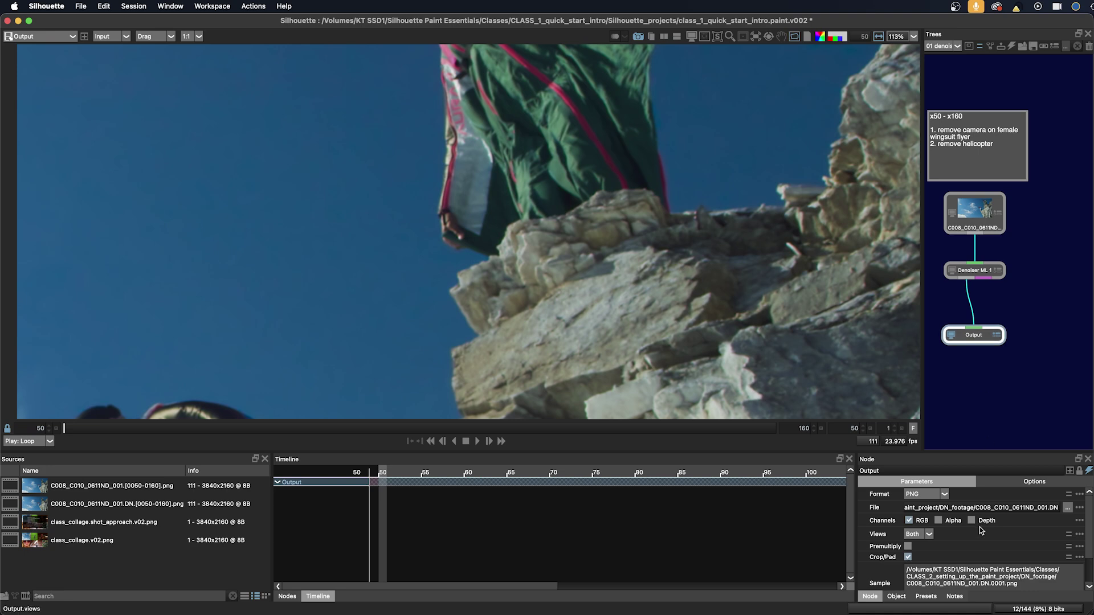
left_click_drag(853, 544, 803, 544)
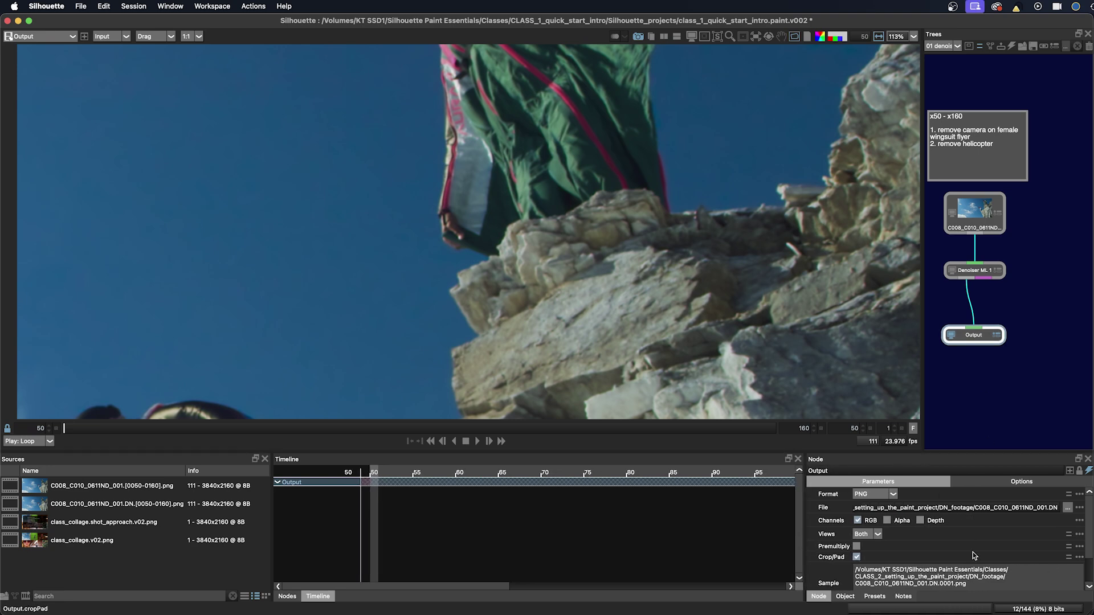
left_click_drag(982, 452, 979, 421)
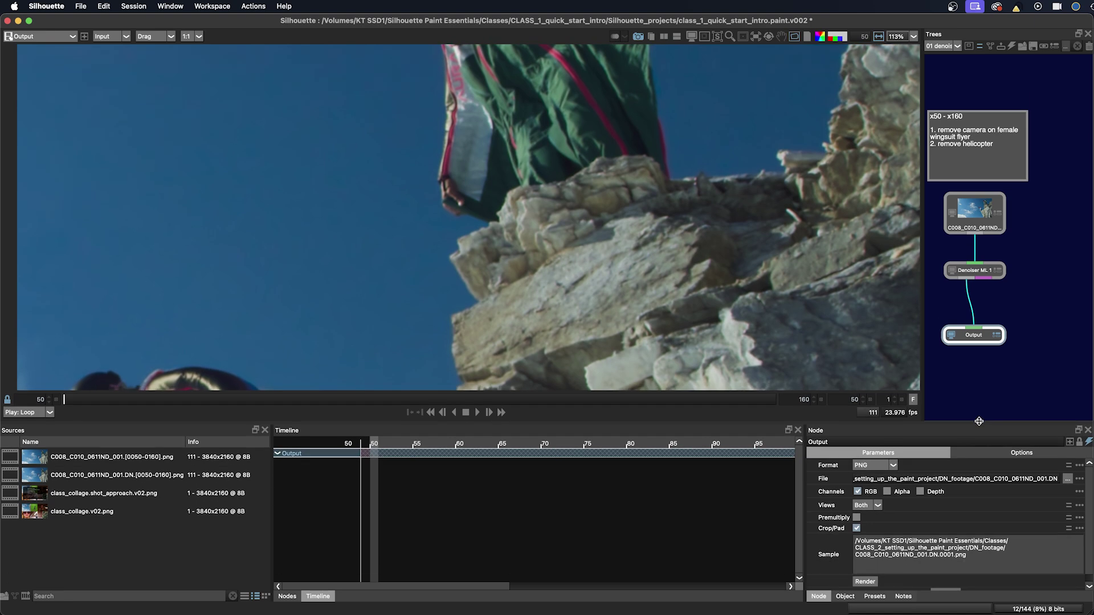
left_click(1068, 479)
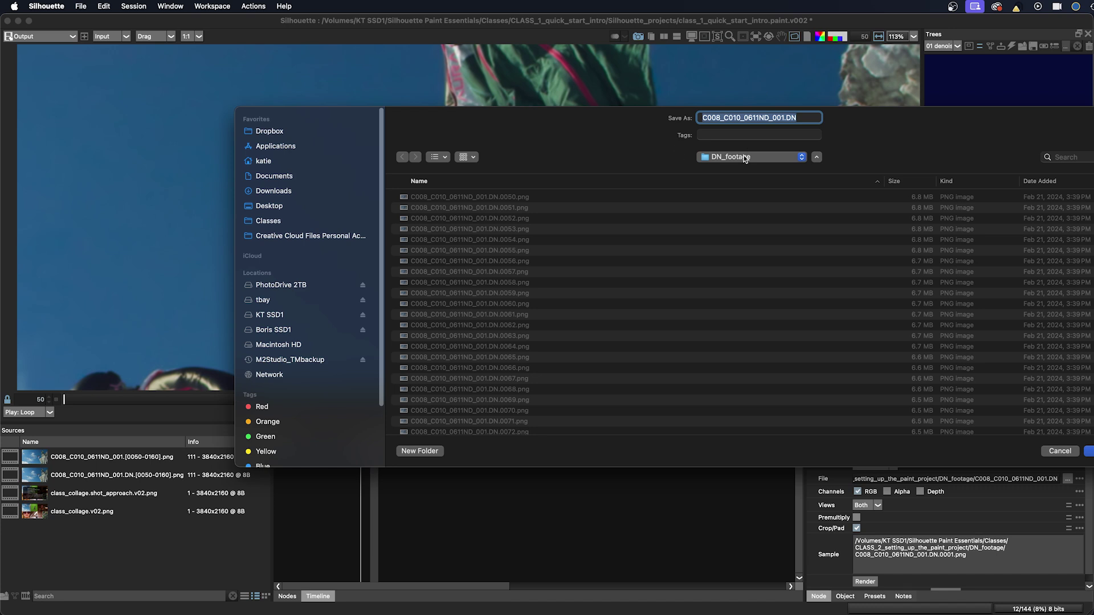
left_click(744, 159)
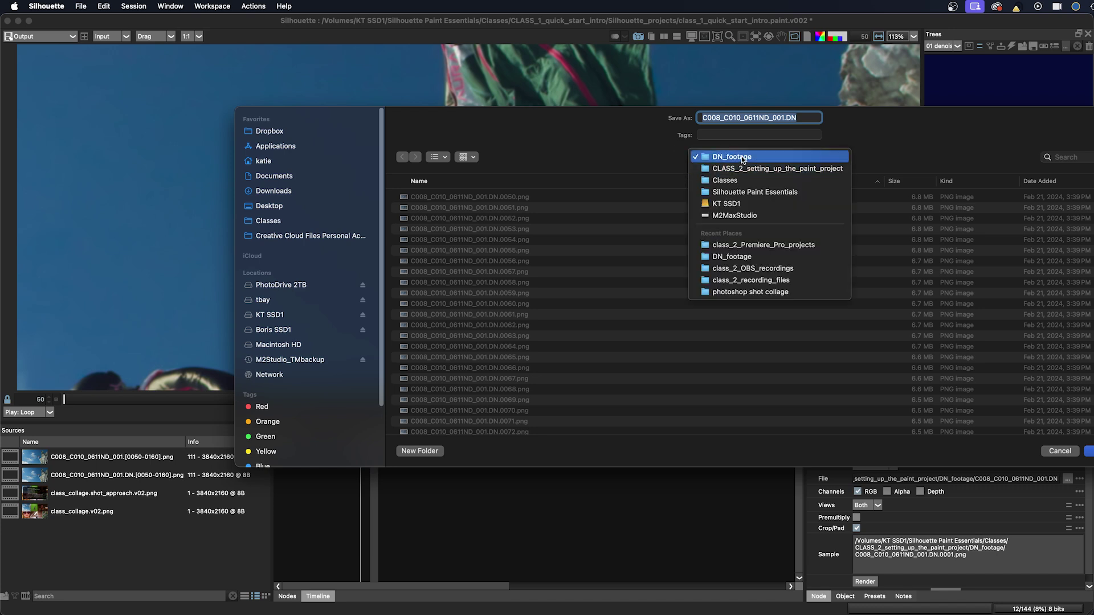
left_click(743, 158)
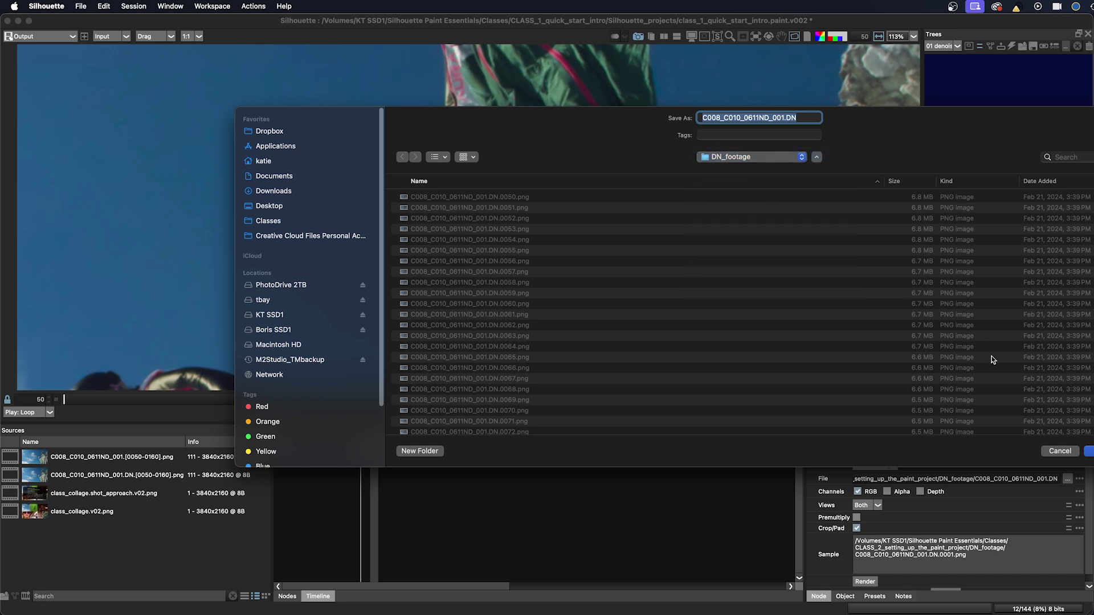
left_click(1060, 451)
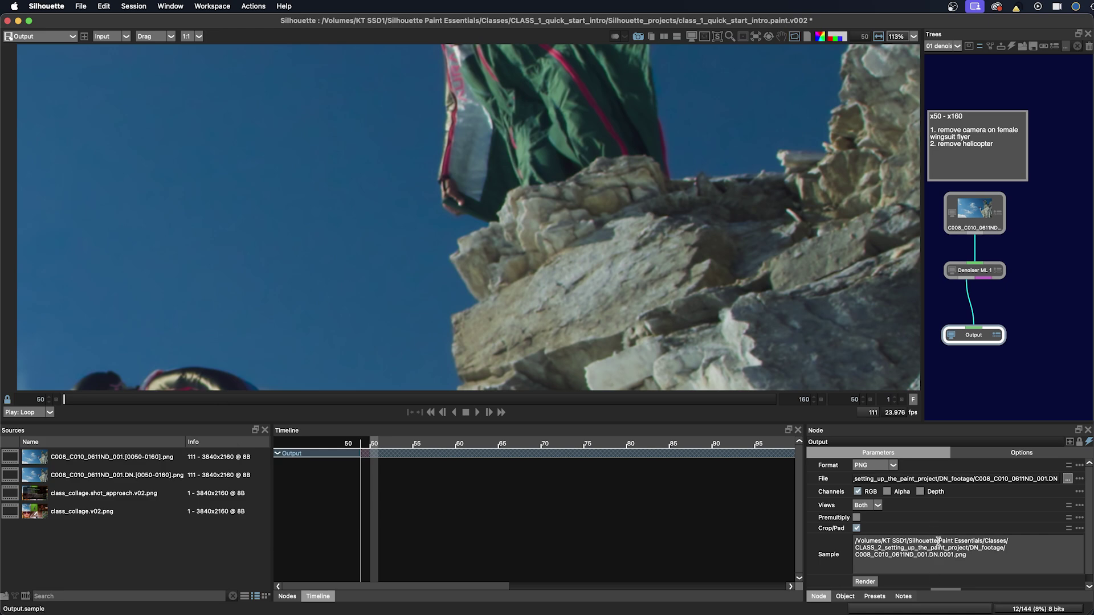